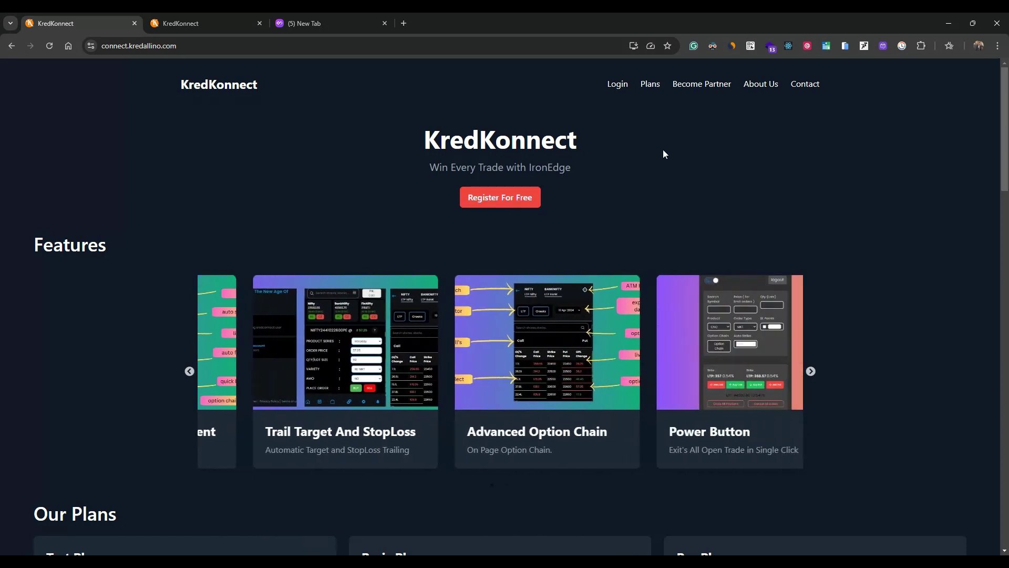
Step: Sign in to KredKonnect with the autofilled saved email and the account password
left_click(617, 83)
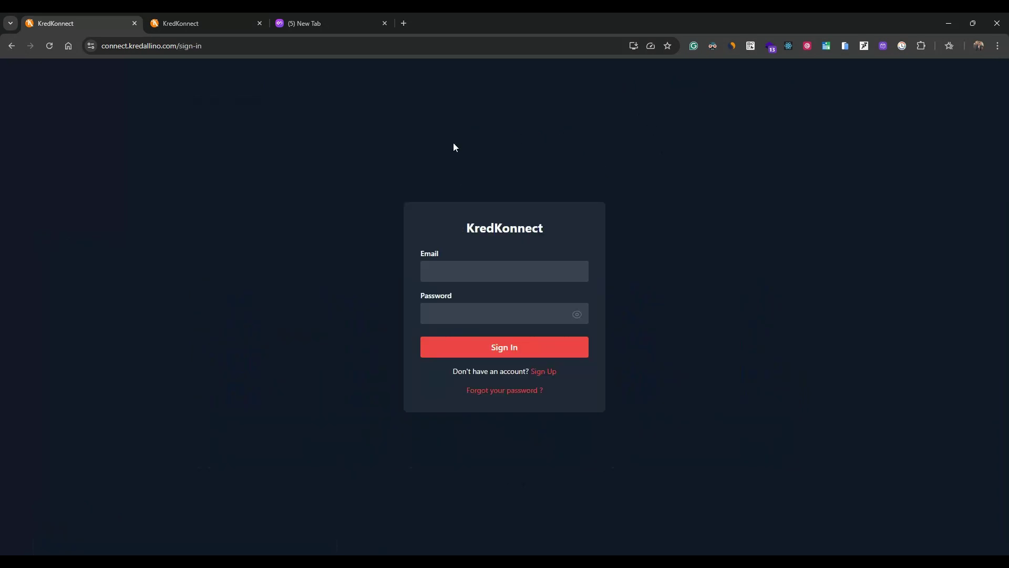
left_click(479, 267)
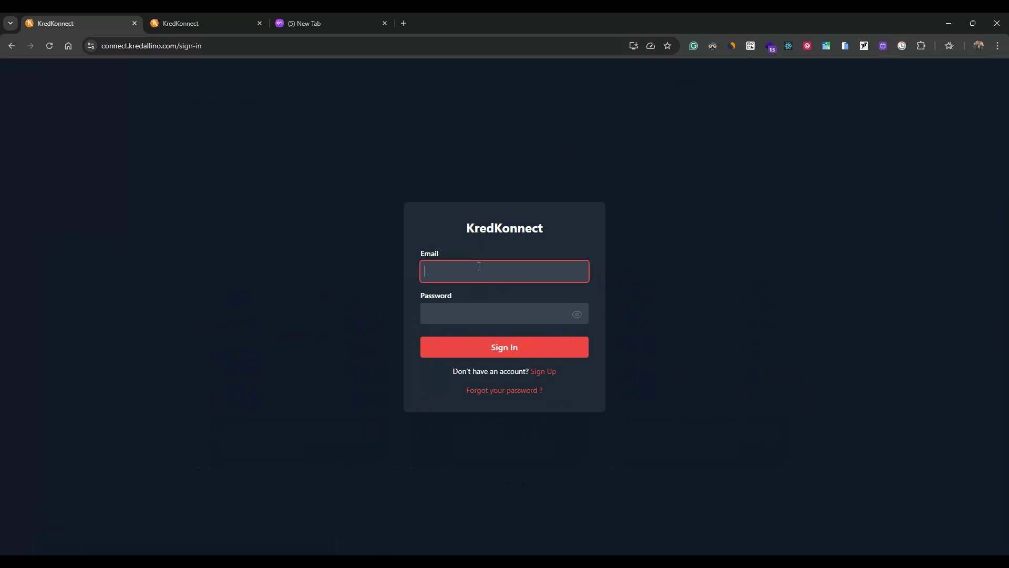
type("kali")
key("Down")
key("Return")
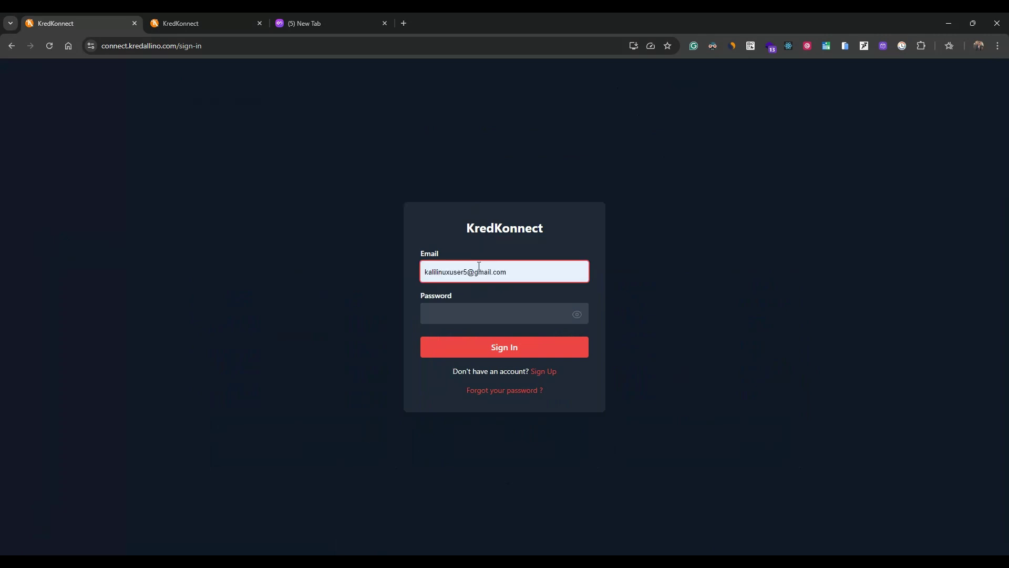
key("Tab")
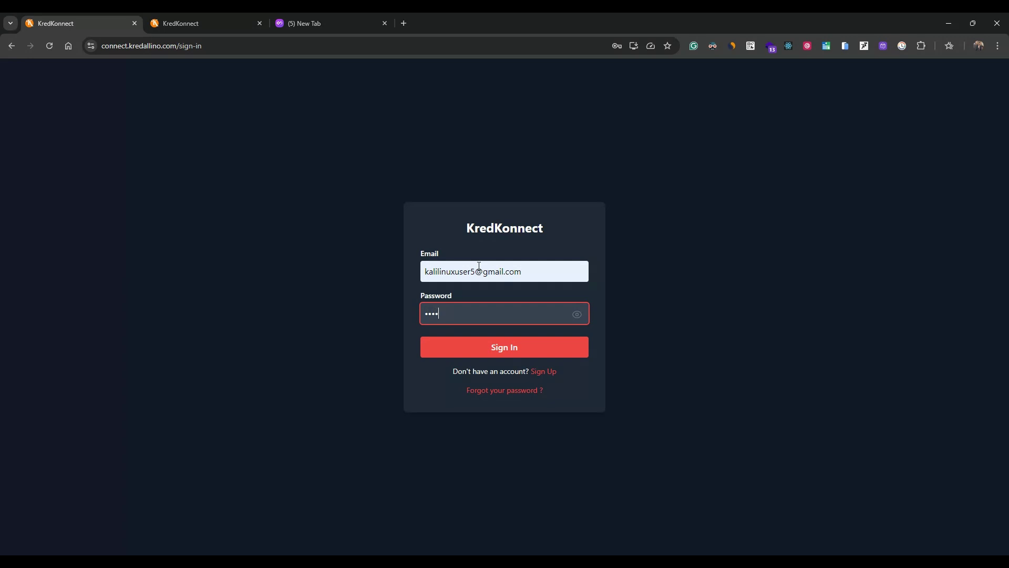
left_click(530, 351)
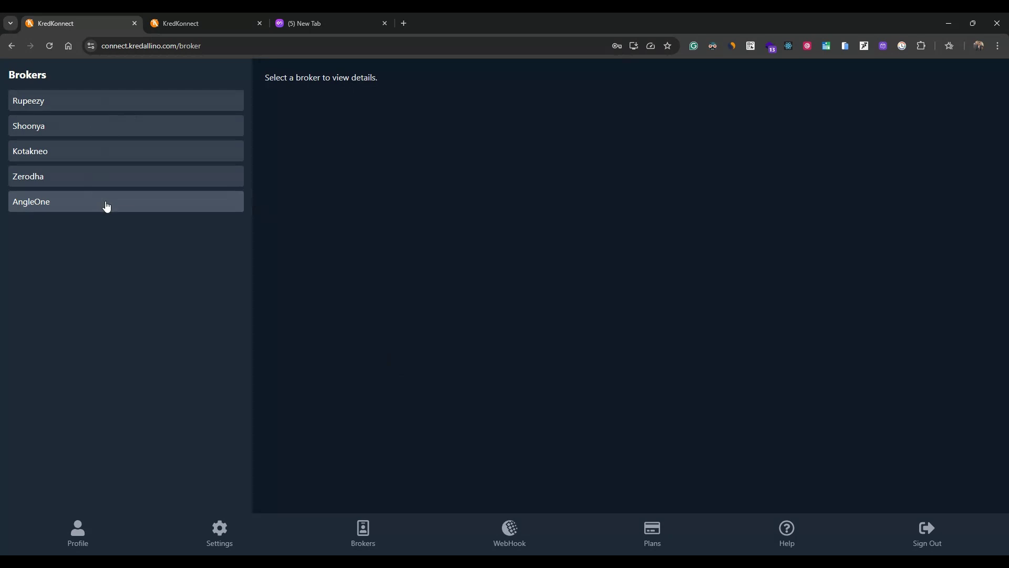
left_click(112, 128)
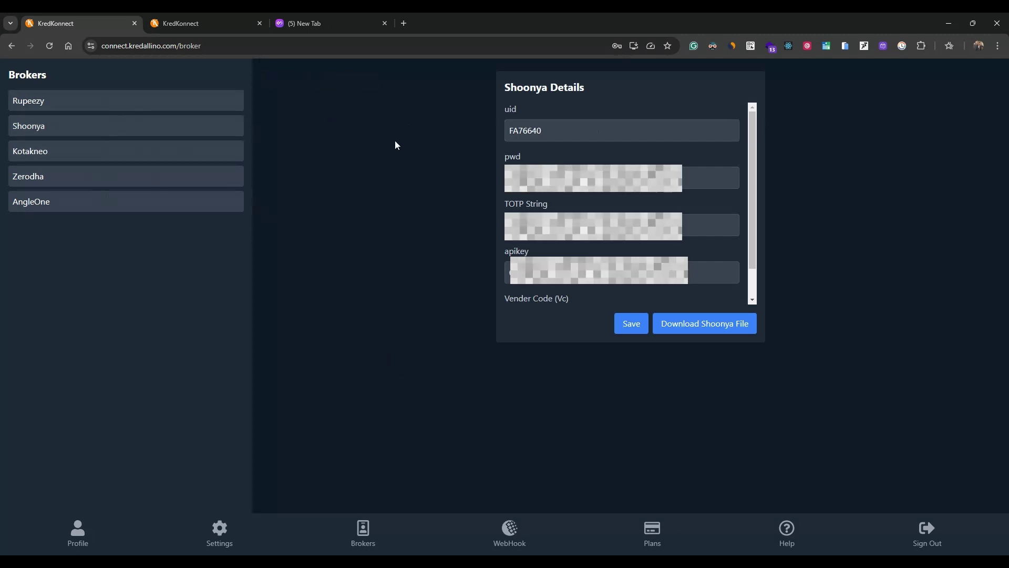
left_click(709, 178)
left_click(541, 132)
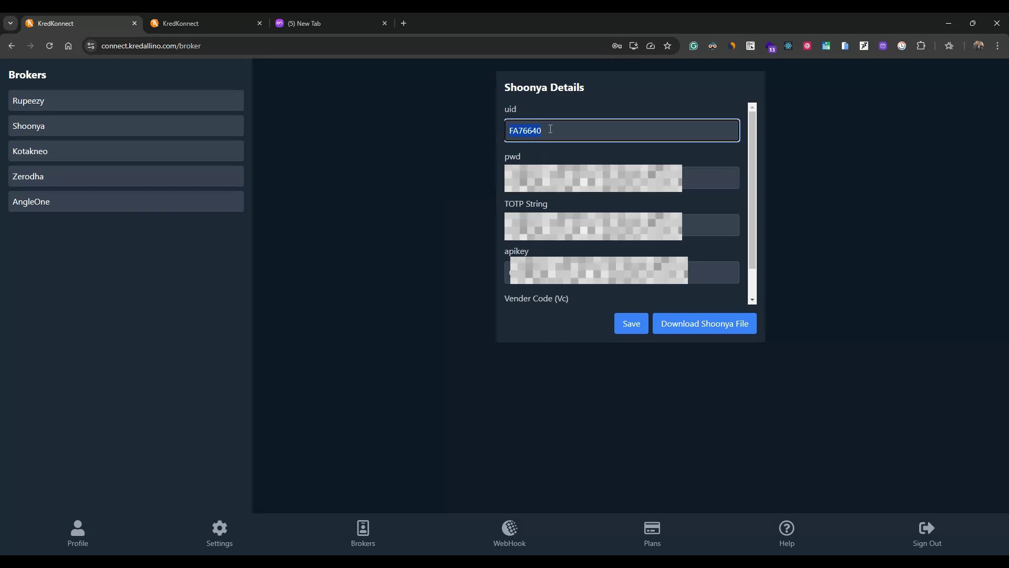
left_click(554, 130)
double_click(555, 130)
Step: In the other tab, log in to trade.shoonya.com using the OTP verification code
left_click(332, 15)
left_click(314, 45)
type("trade.shoonya.com/#/")
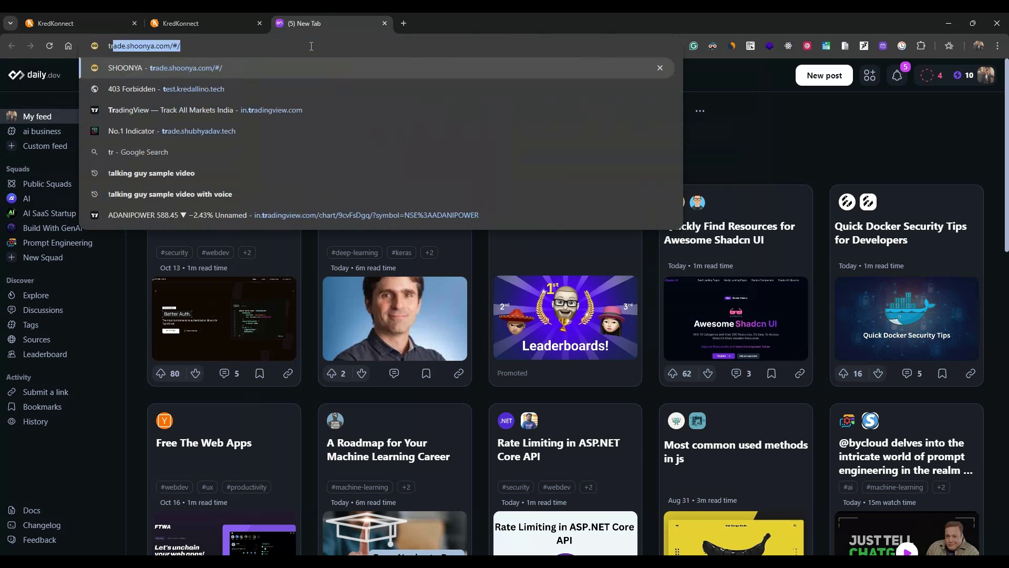
key("Return")
left_click(488, 208)
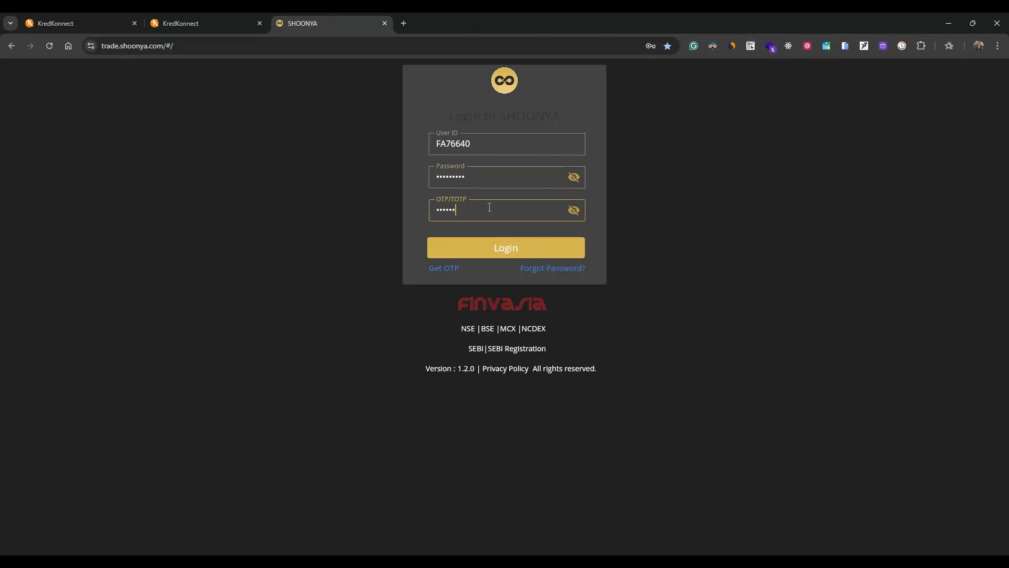
left_click(490, 245)
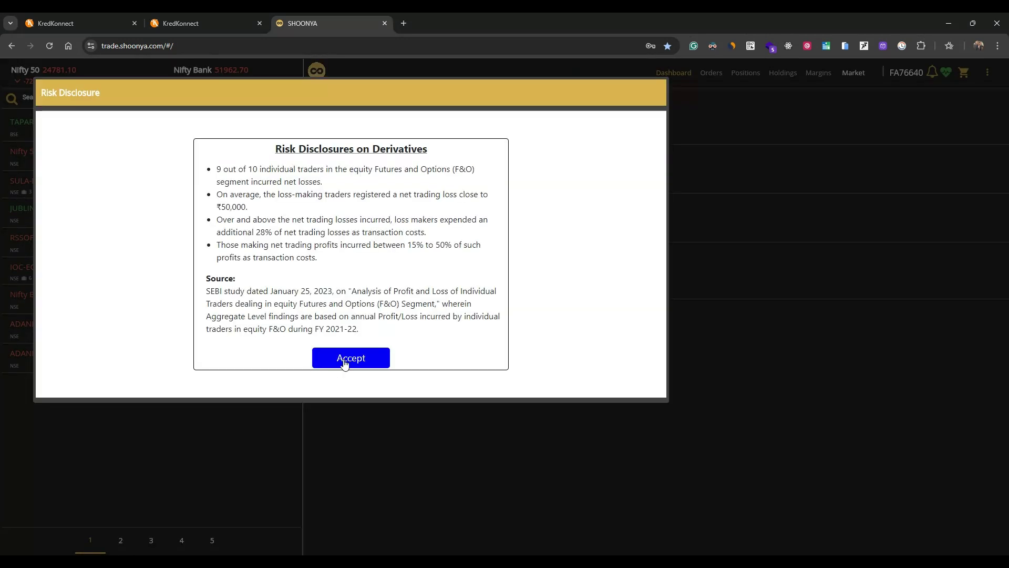
left_click(351, 358)
left_click(906, 72)
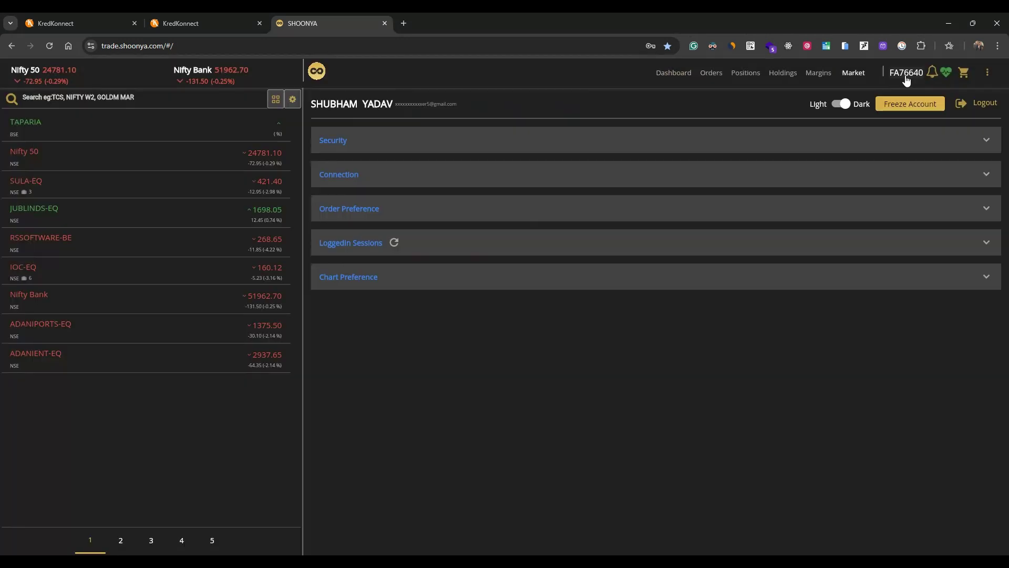
left_click(586, 145)
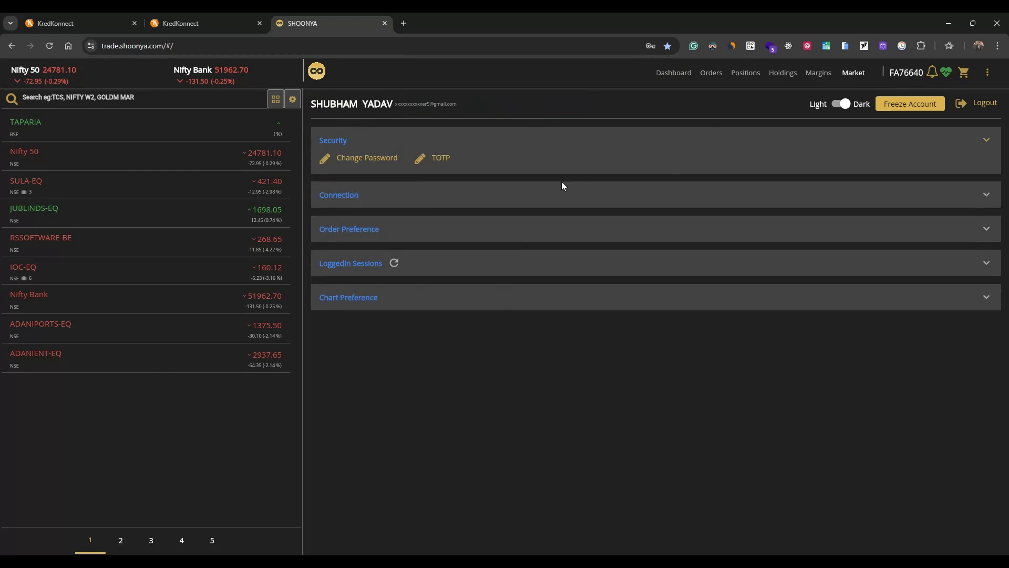
left_click(559, 195)
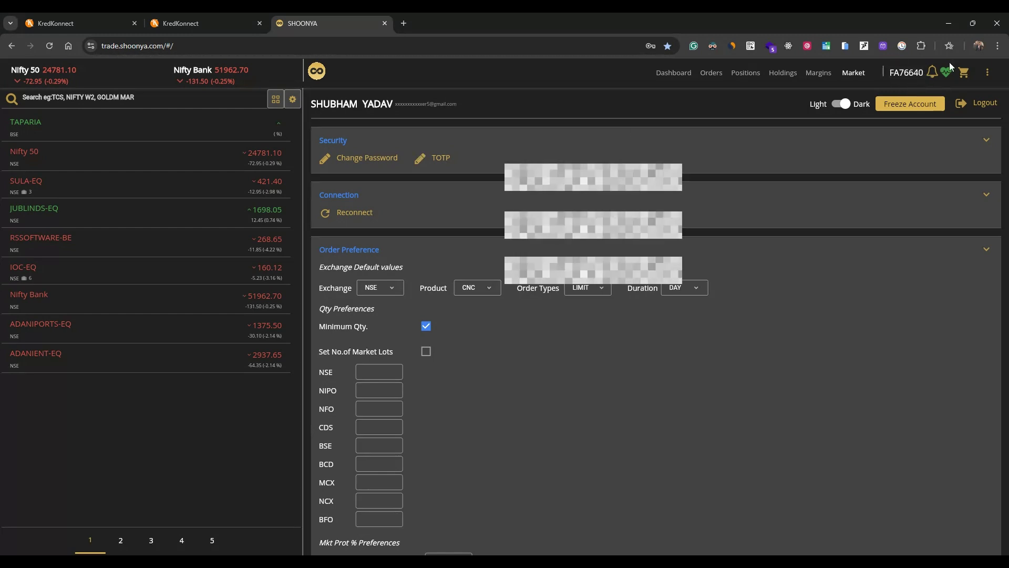
left_click(181, 23)
Step: Check the uid and password fields on KredKonnect's Shoonya form, then return to Shoonya
double_click(525, 130)
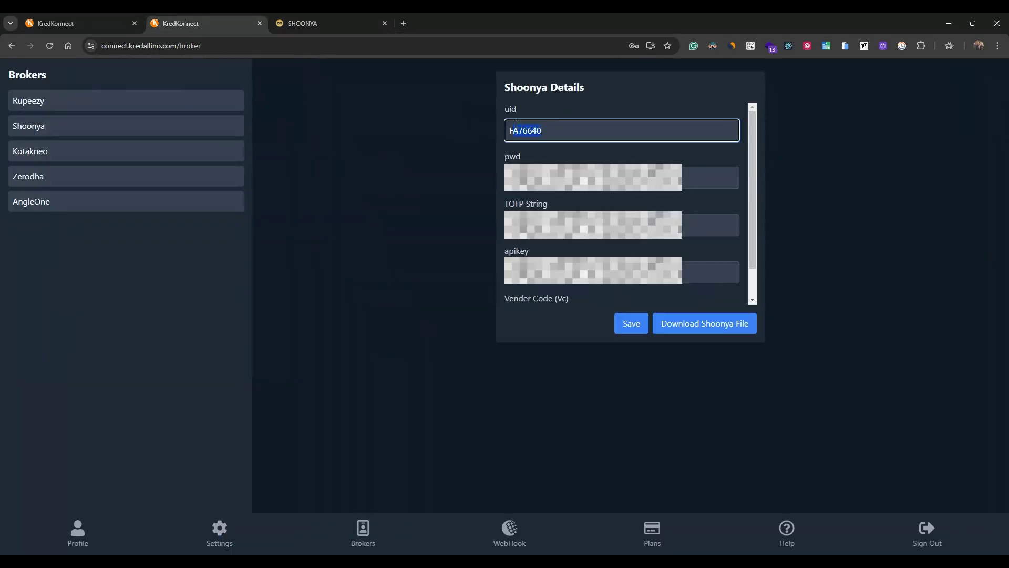
left_click(506, 181)
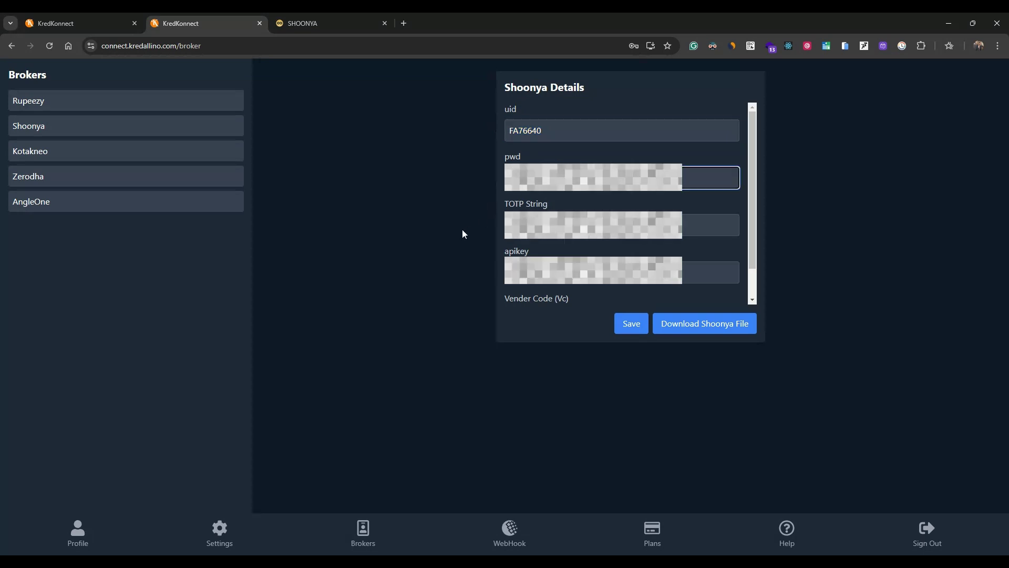
left_click(315, 23)
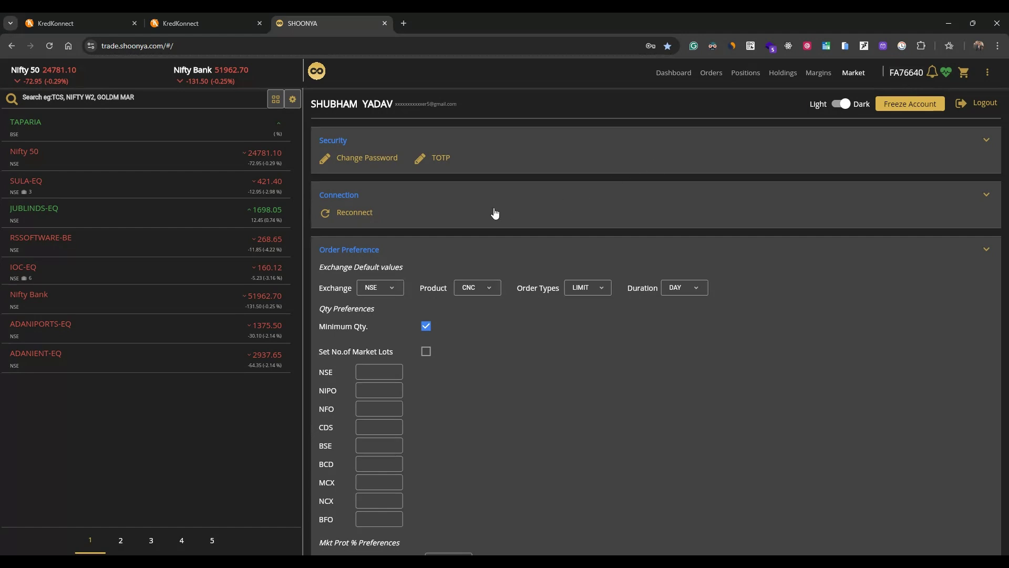
left_click(473, 249)
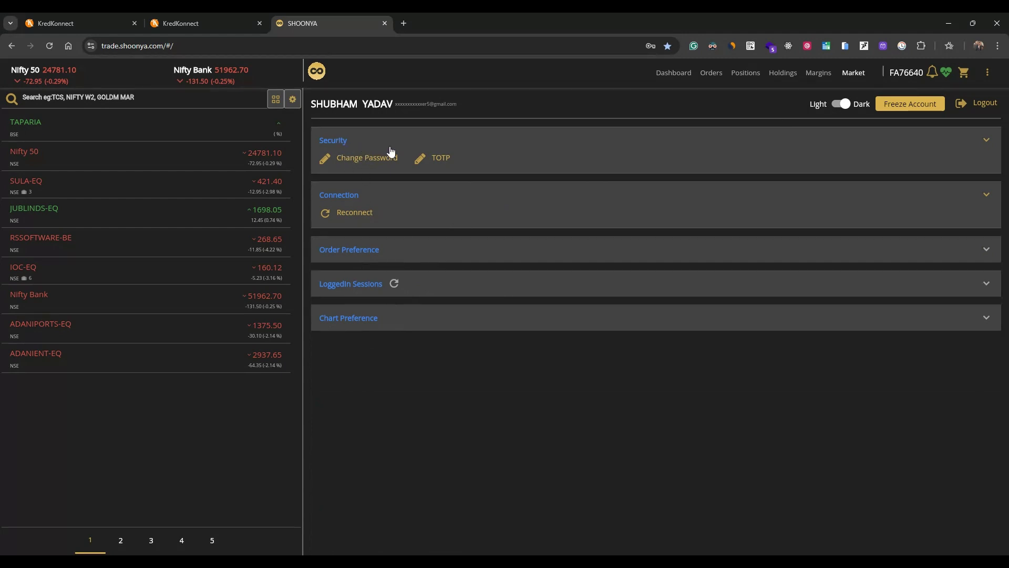
Step: Copy the TOTP secret key from Shoonya's authenticator window, then focus KredKonnect's TOTP String field
left_click(446, 161)
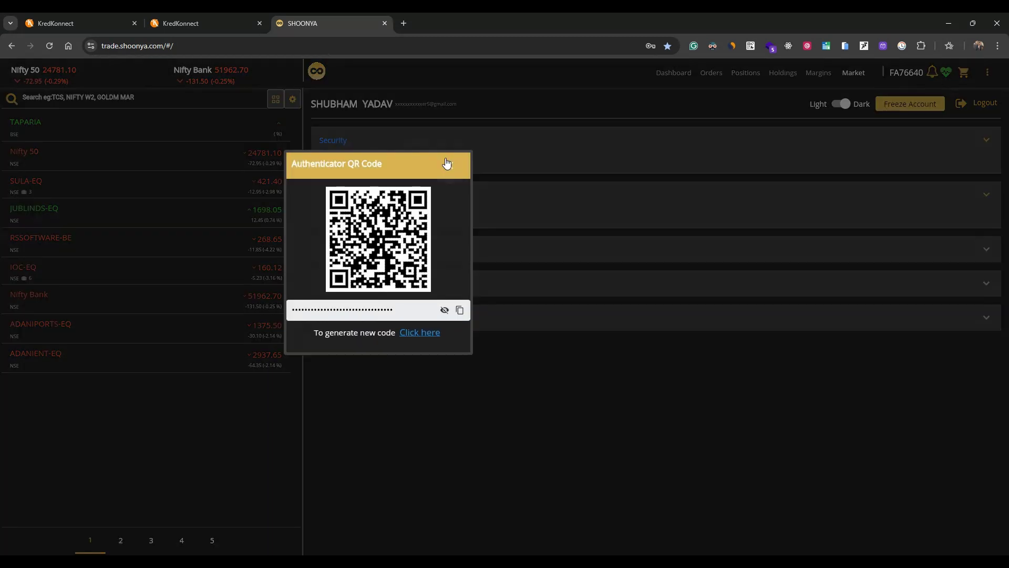
left_click(444, 309)
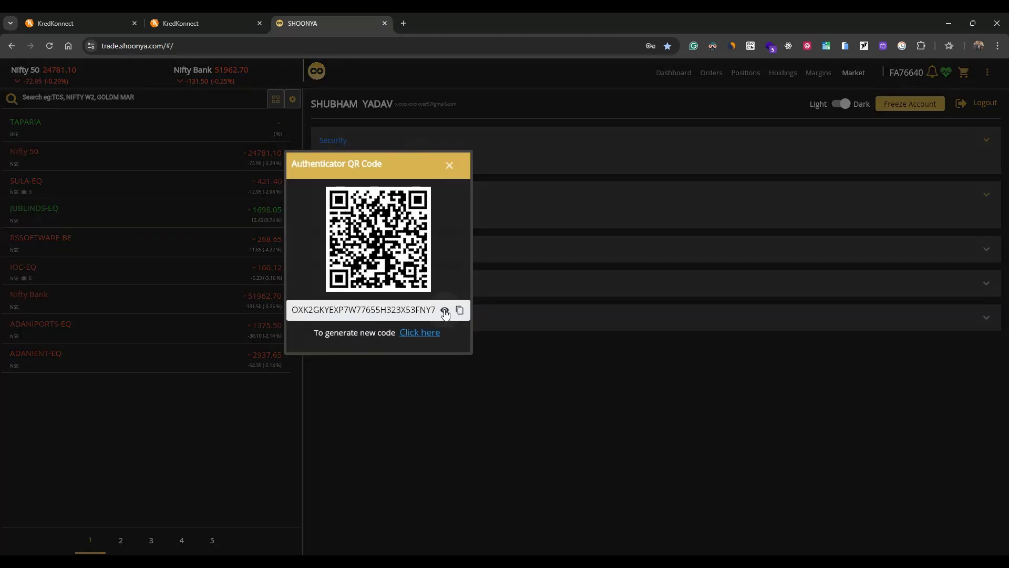
left_click_drag(294, 310, 428, 313)
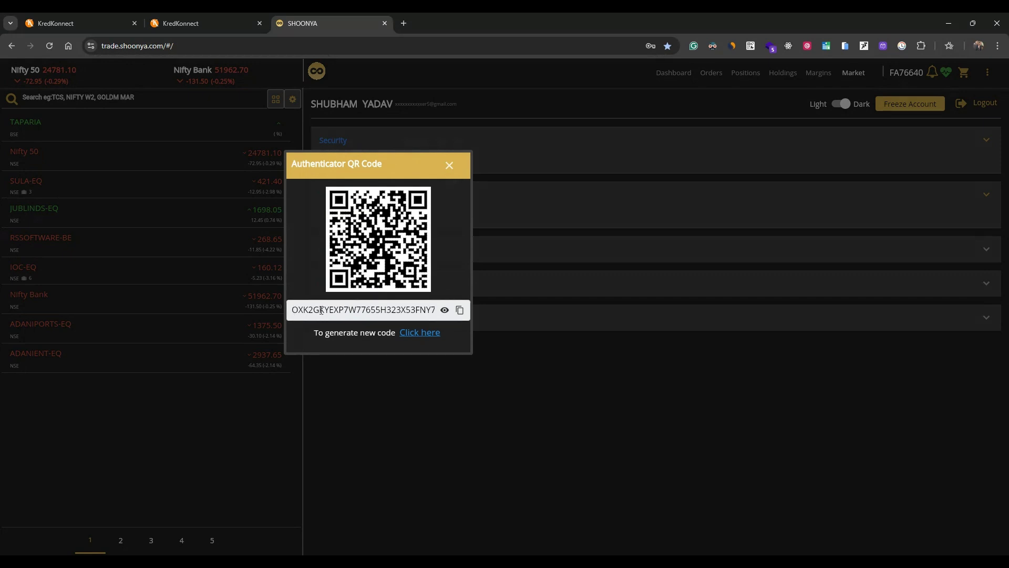
left_click(460, 311)
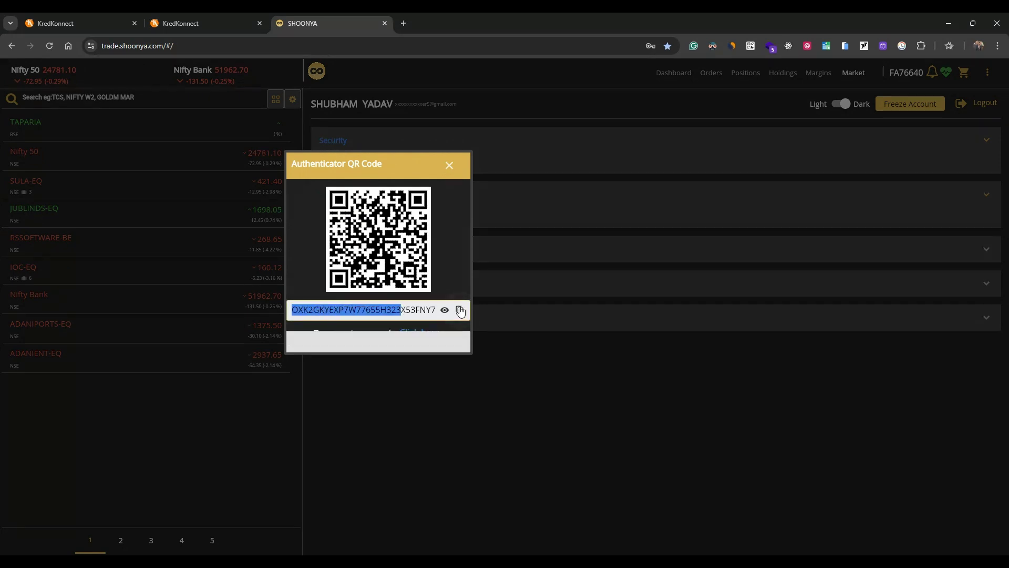
left_click(451, 165)
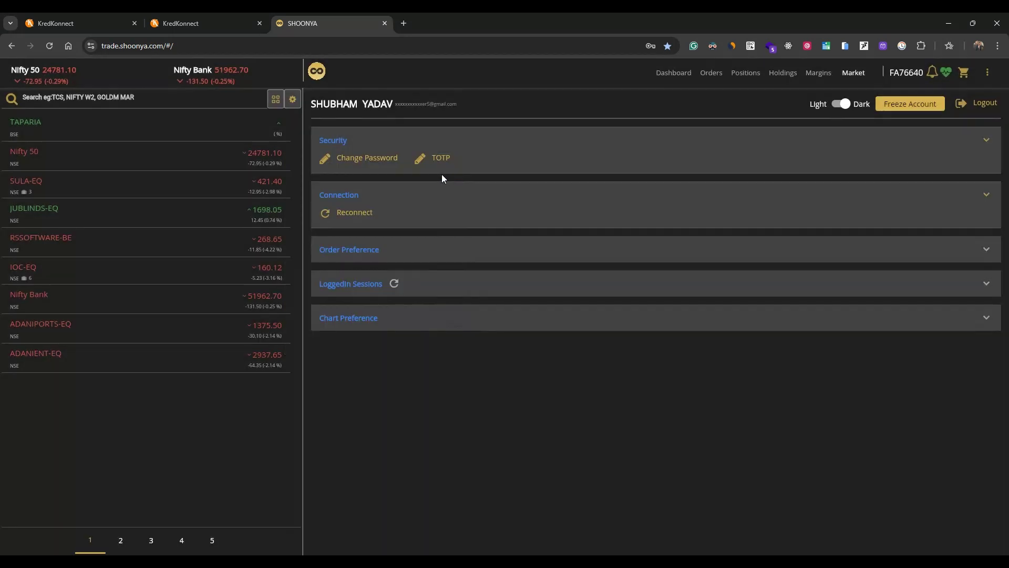
left_click(195, 13)
left_click(710, 226)
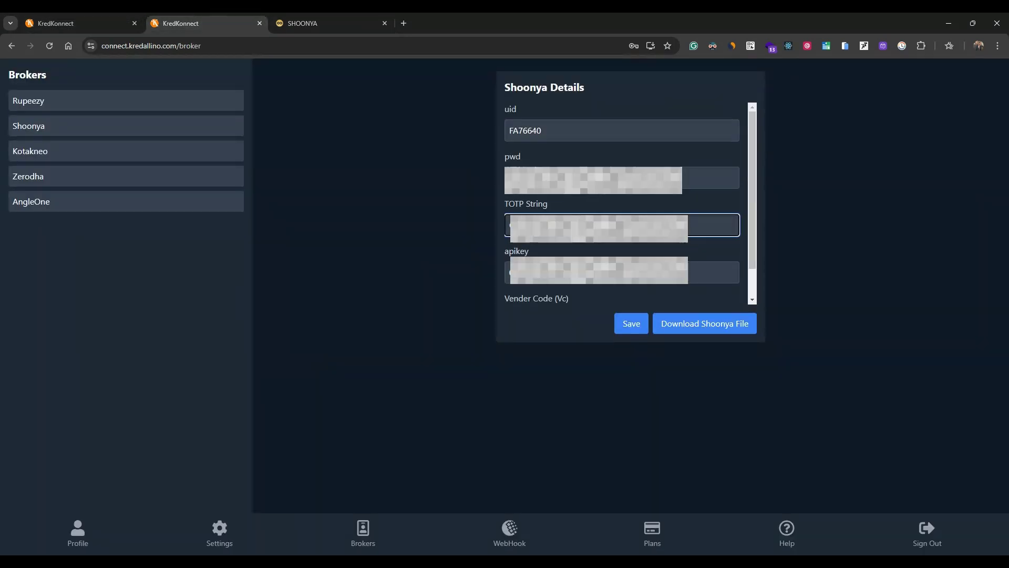
scroll(623, 237, "down", 2)
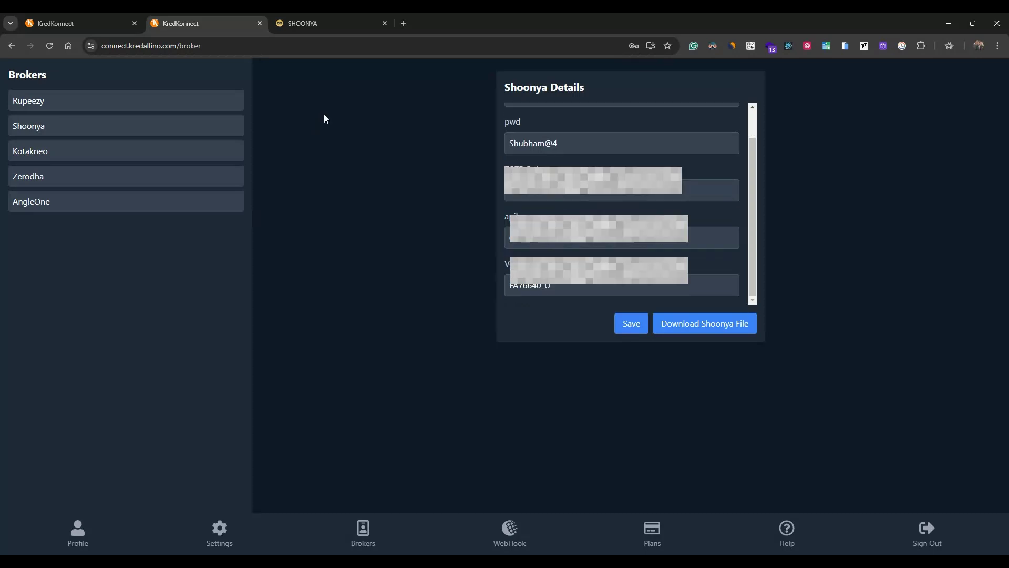
Step: Load prism.shoonya.com in a new Chrome tab
left_click(402, 23)
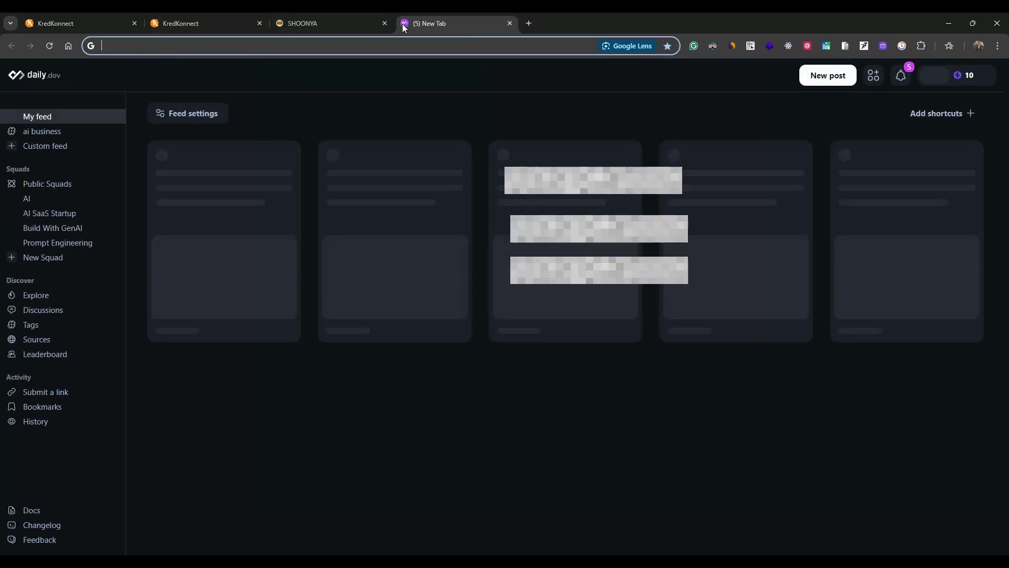
type("pr")
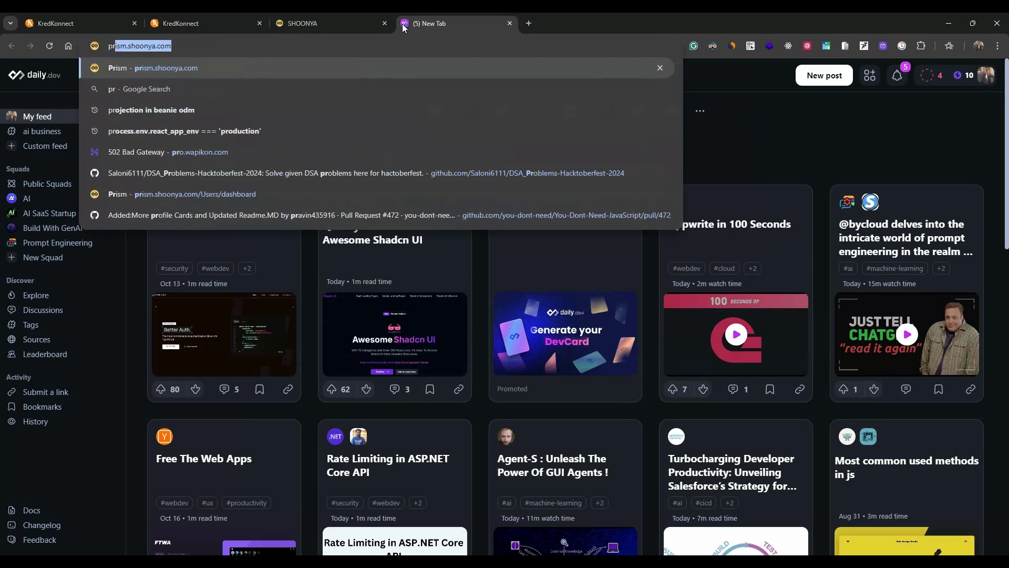
type("is")
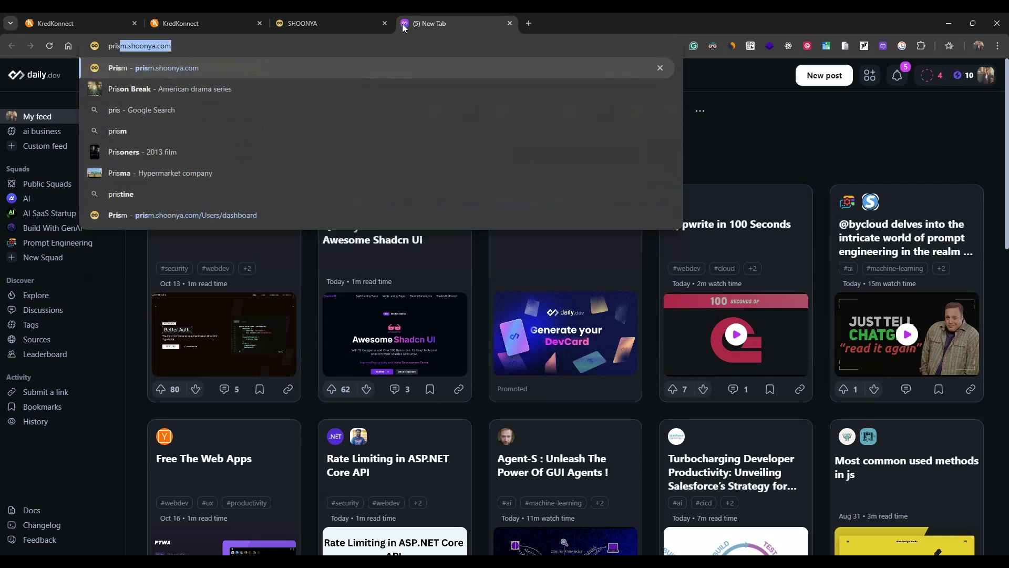
key("Return")
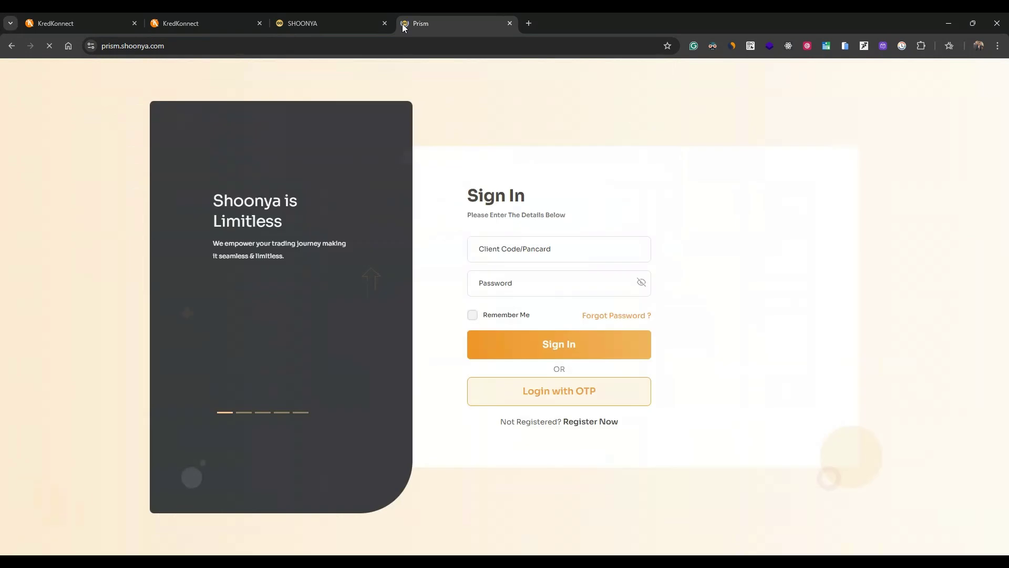
Step: Sign in to Shoonya Prism with client code and password, then verify with OTP
left_click(542, 249)
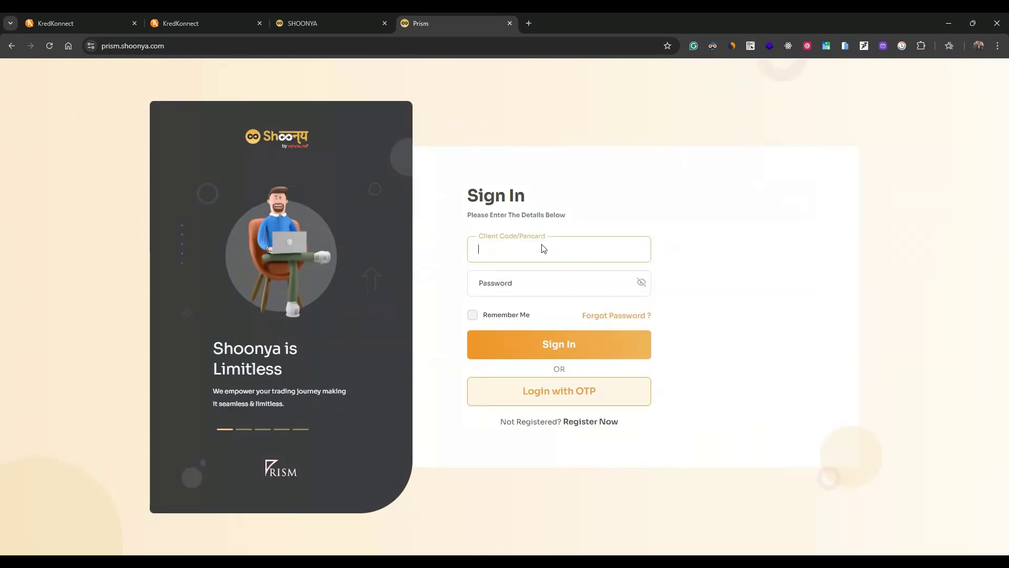
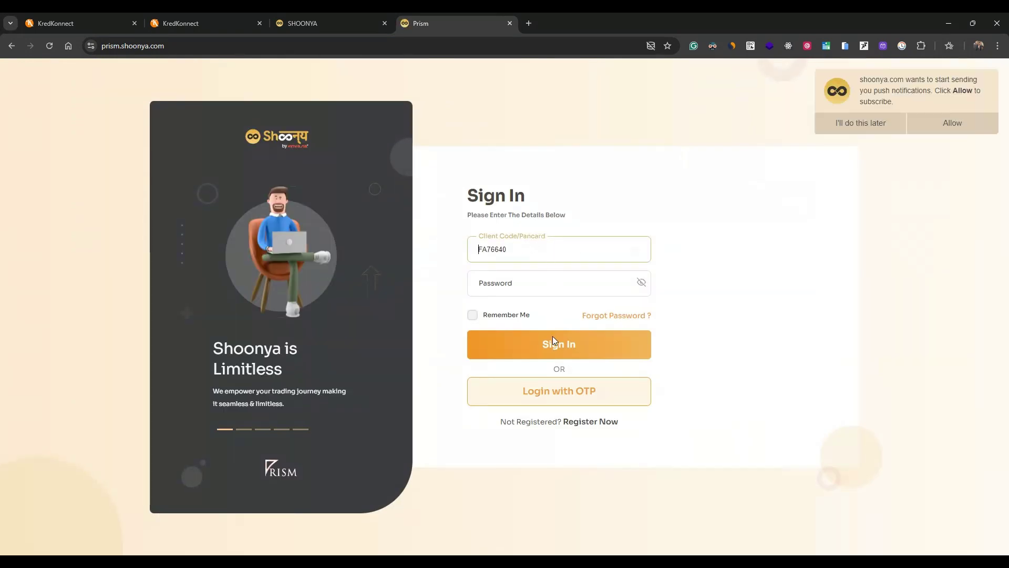
left_click(540, 286)
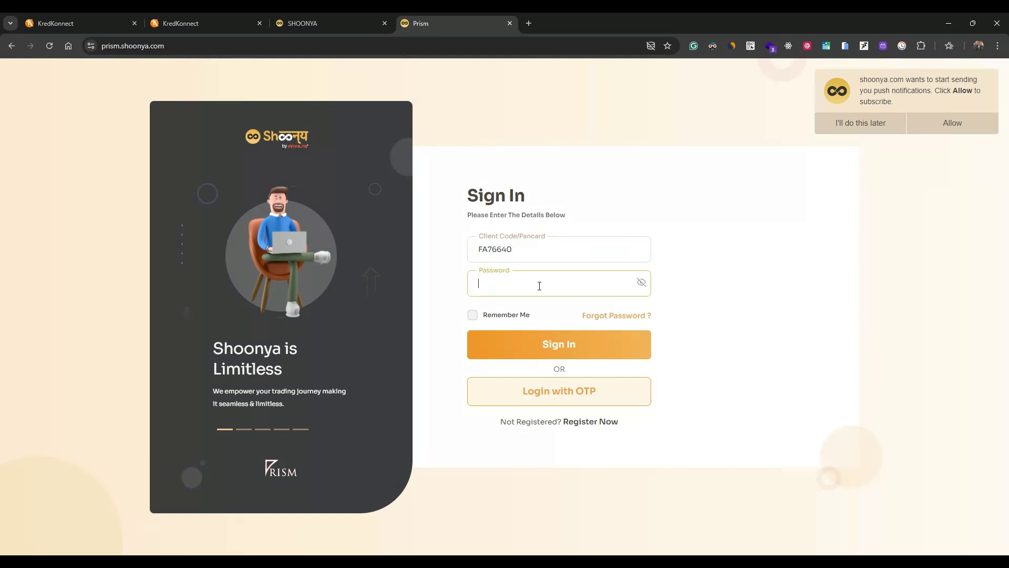
type("•")
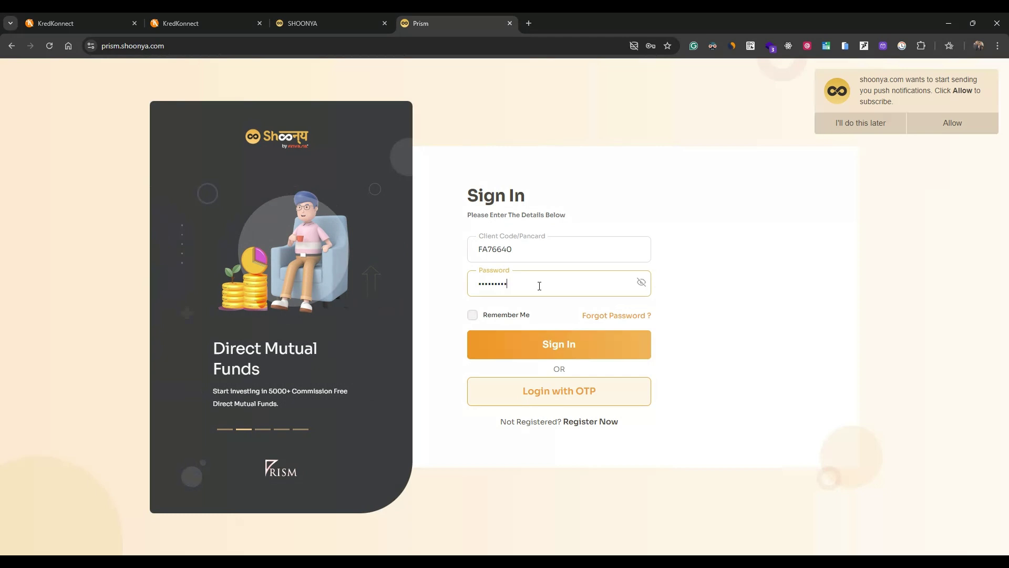
left_click(556, 341)
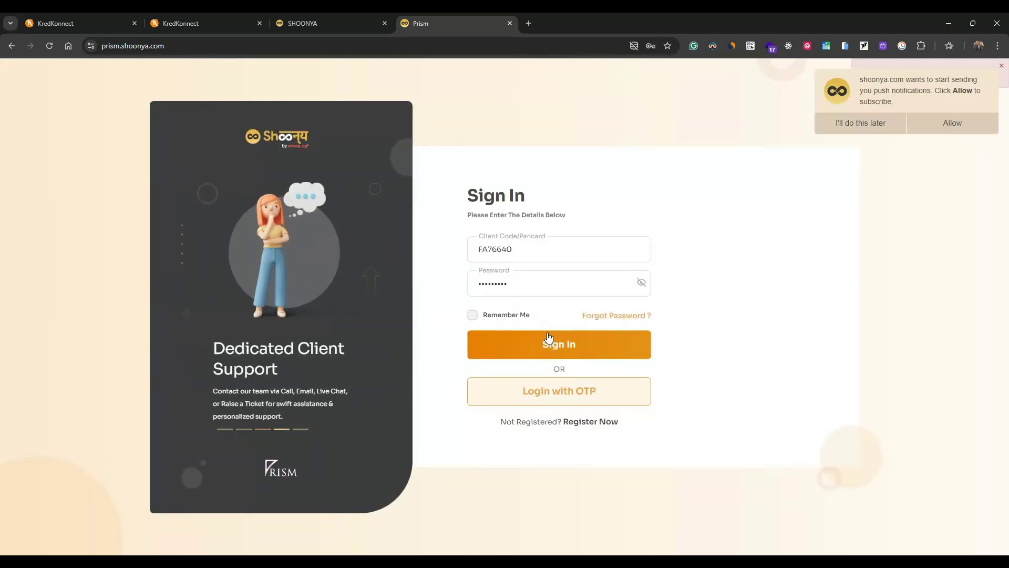
left_click(571, 398)
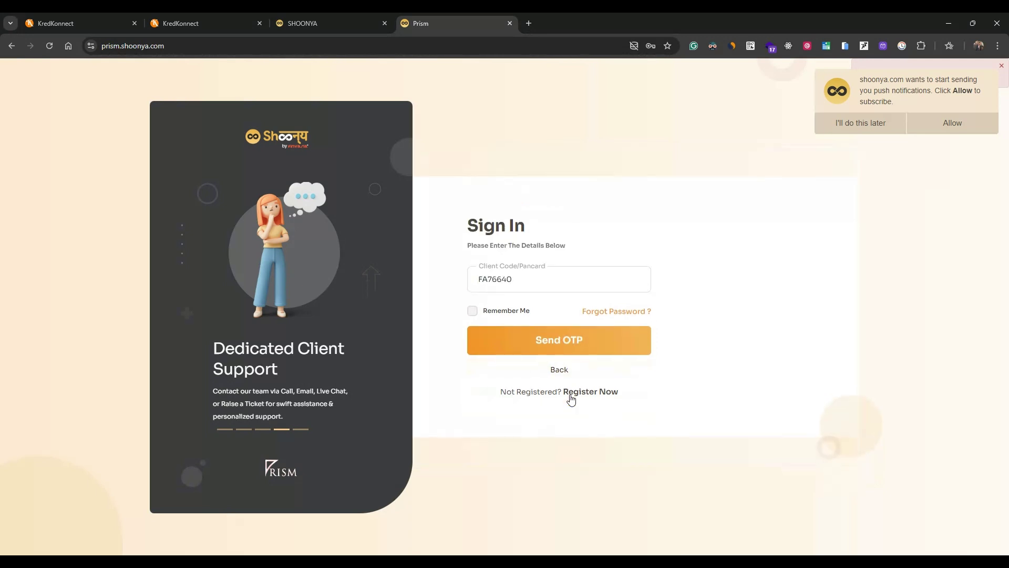
left_click(540, 340)
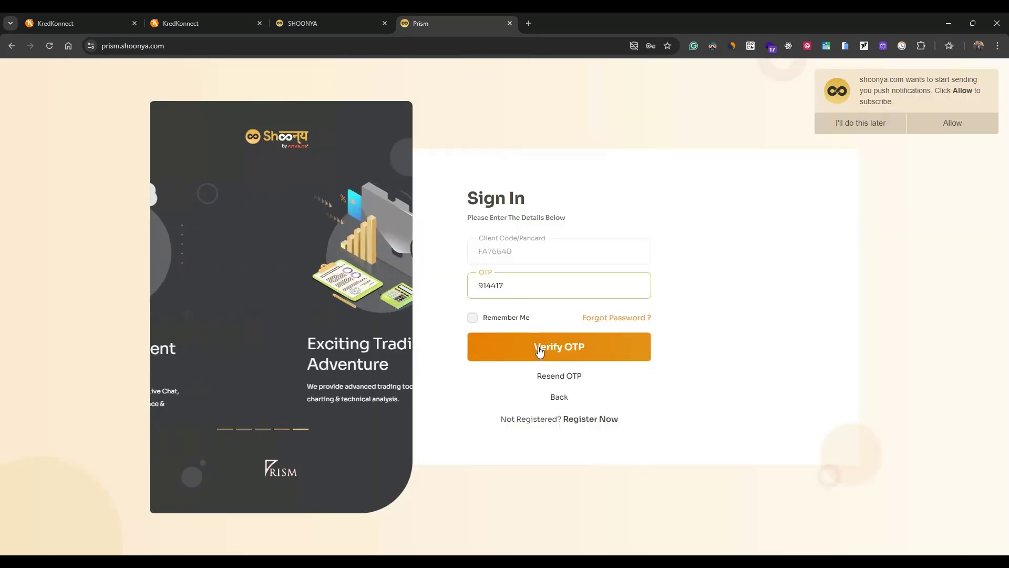
left_click(538, 349)
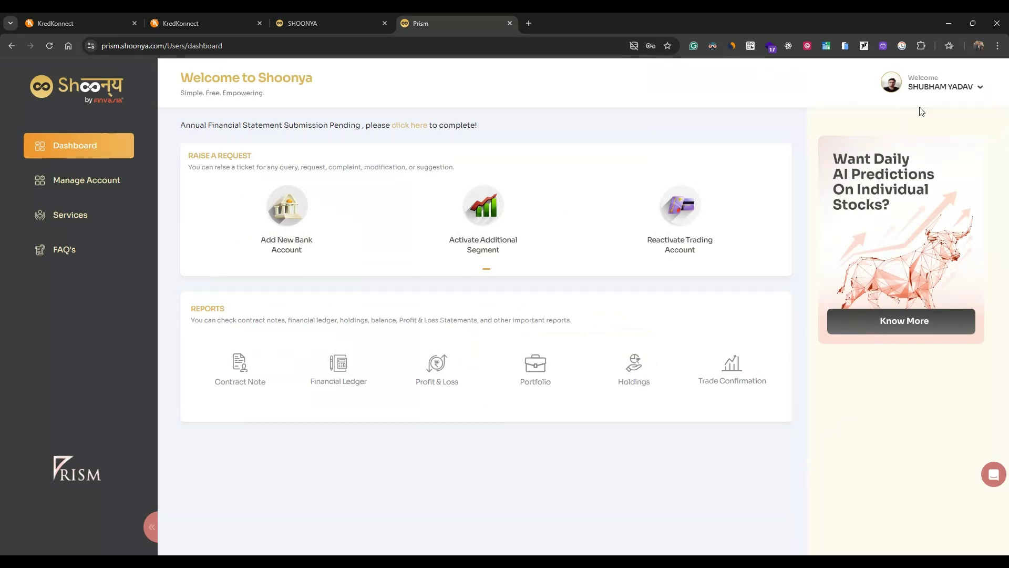
left_click(953, 86)
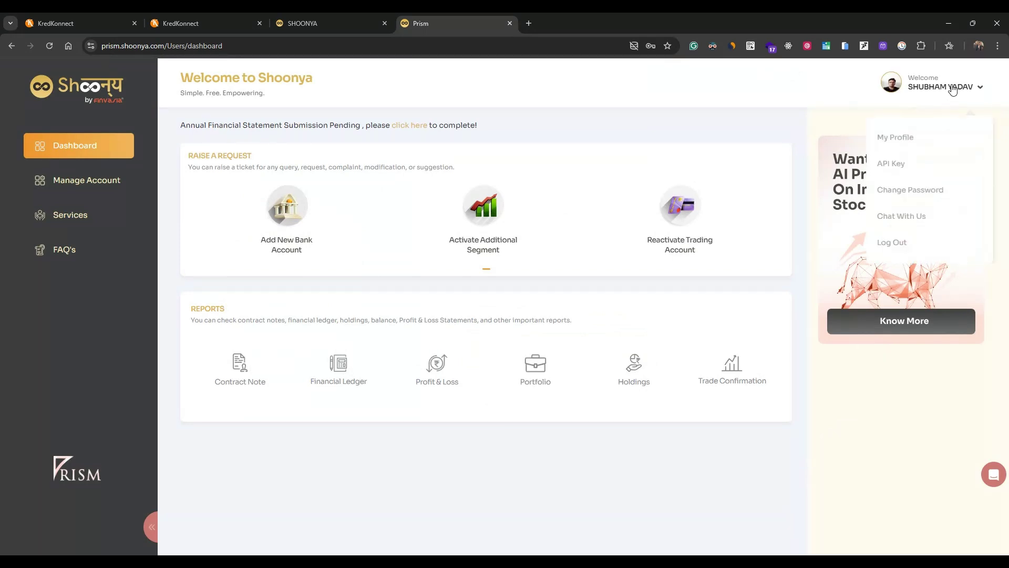
left_click(894, 163)
left_click(686, 222)
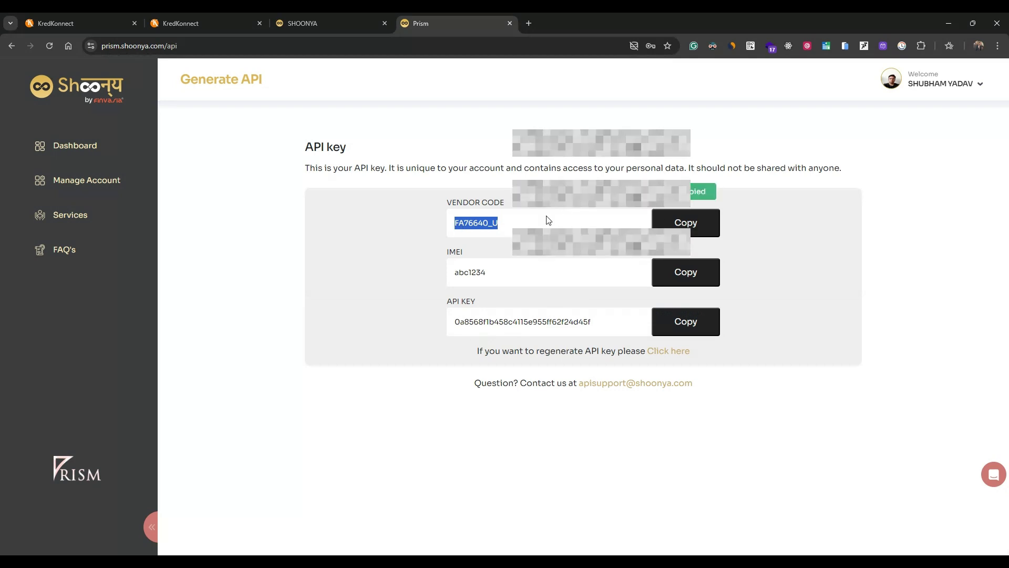
left_click(71, 23)
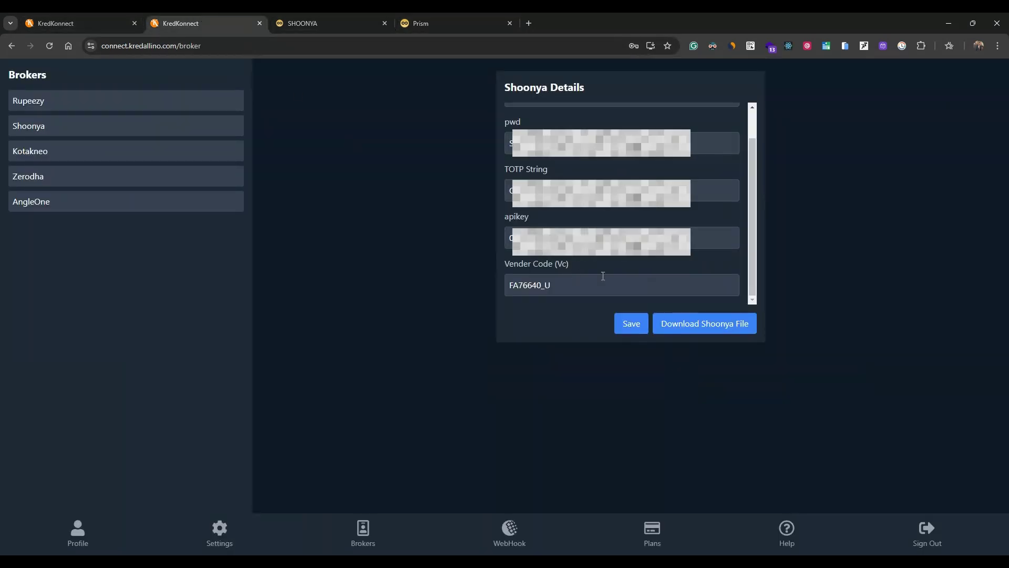
Step: Copy the API key from Shoonya Prism into KredKonnect's apikey field, beside the vendor code
left_click(583, 286)
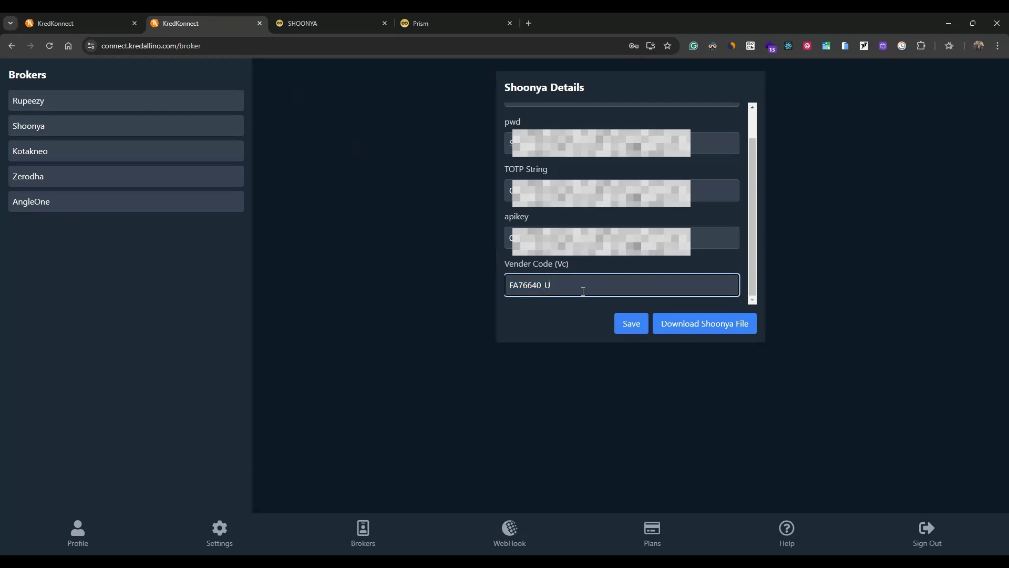
left_click(441, 23)
left_click(685, 321)
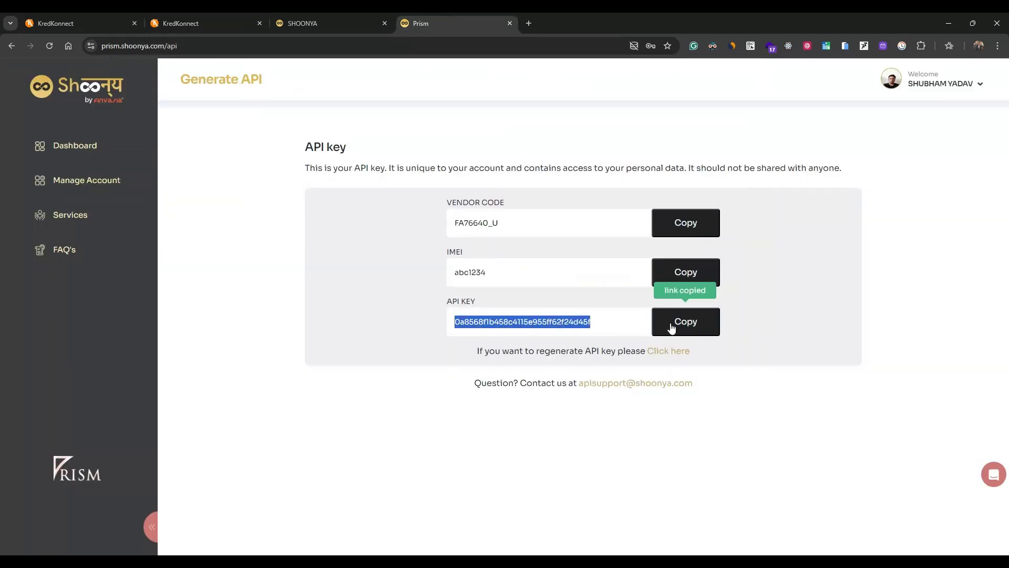
left_click(189, 22)
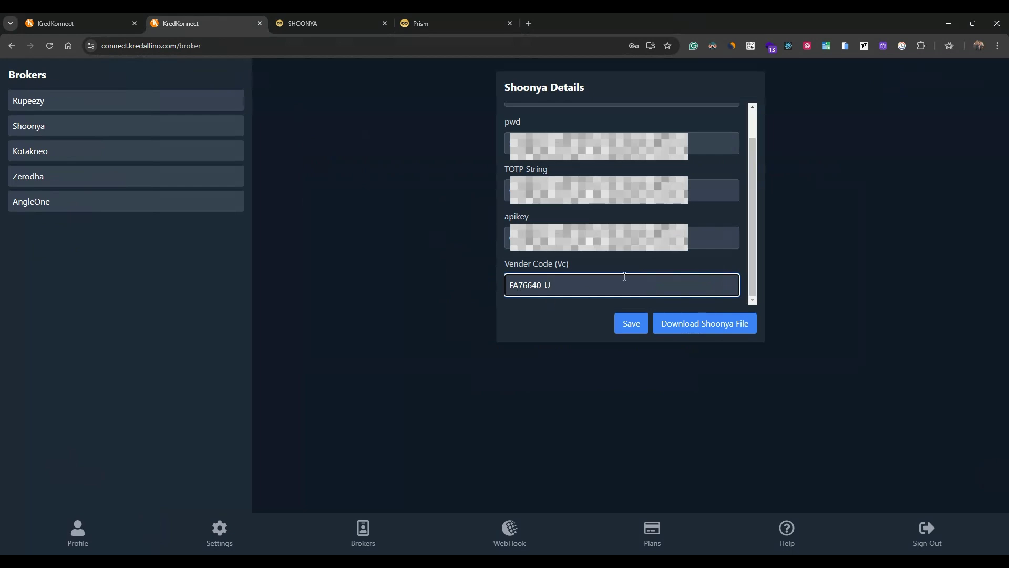
left_click(506, 239)
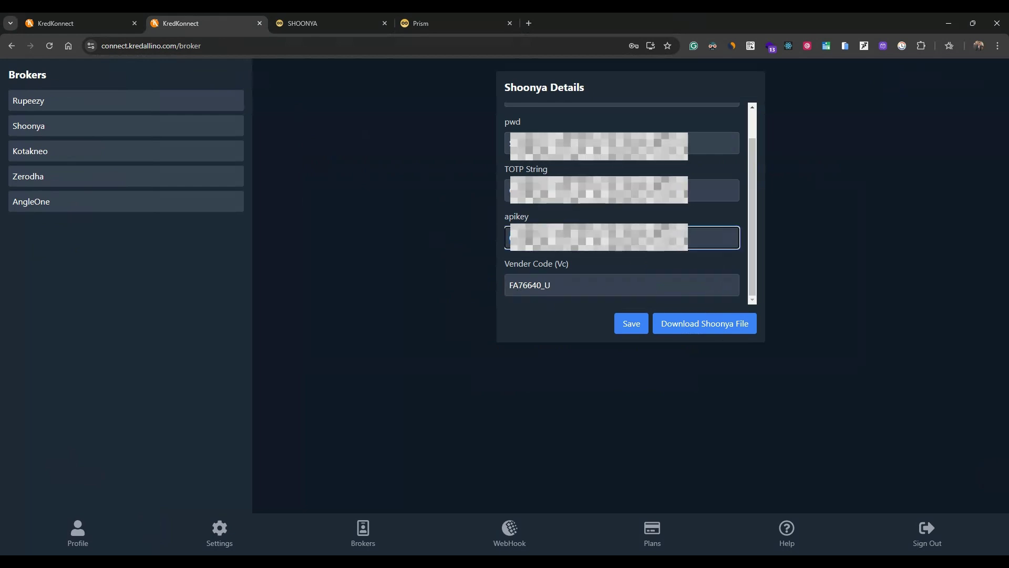
Step: Save the Shoonya details, correcting the apikey after 'Invalid App Key' until 'Broker Details Updated' appears
left_click(631, 323)
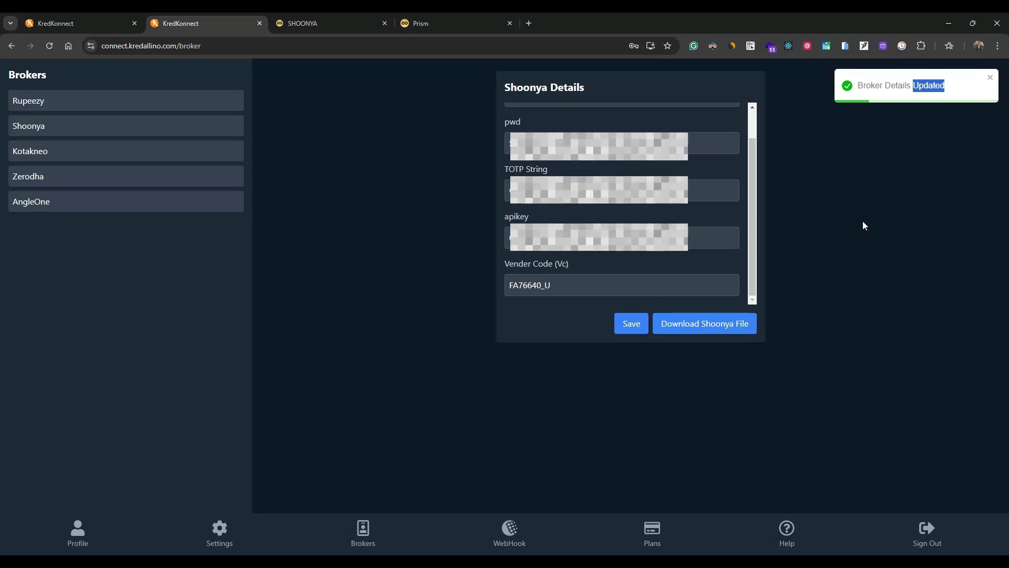
left_click(714, 238)
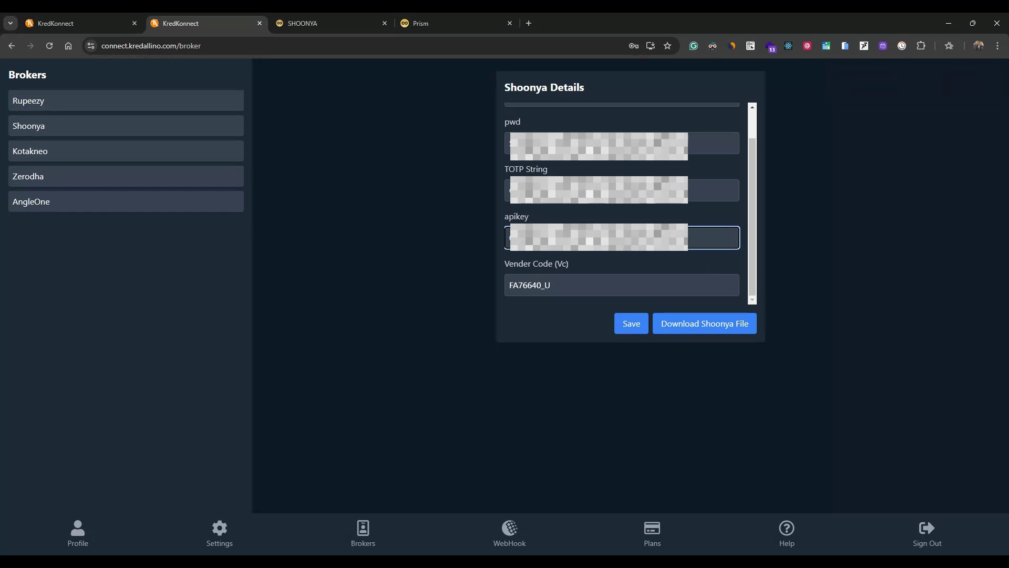
left_click(631, 327)
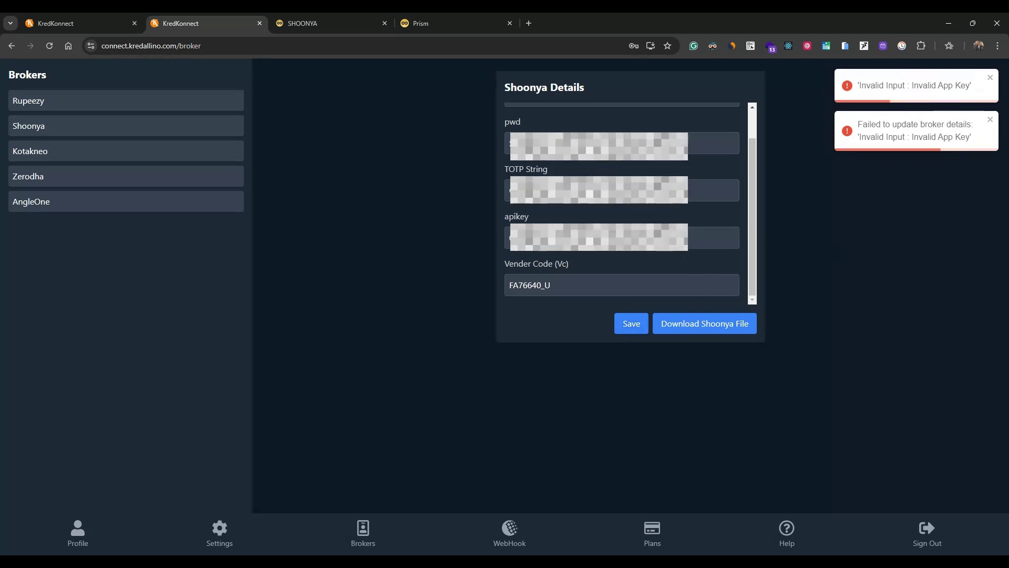
left_click(714, 237)
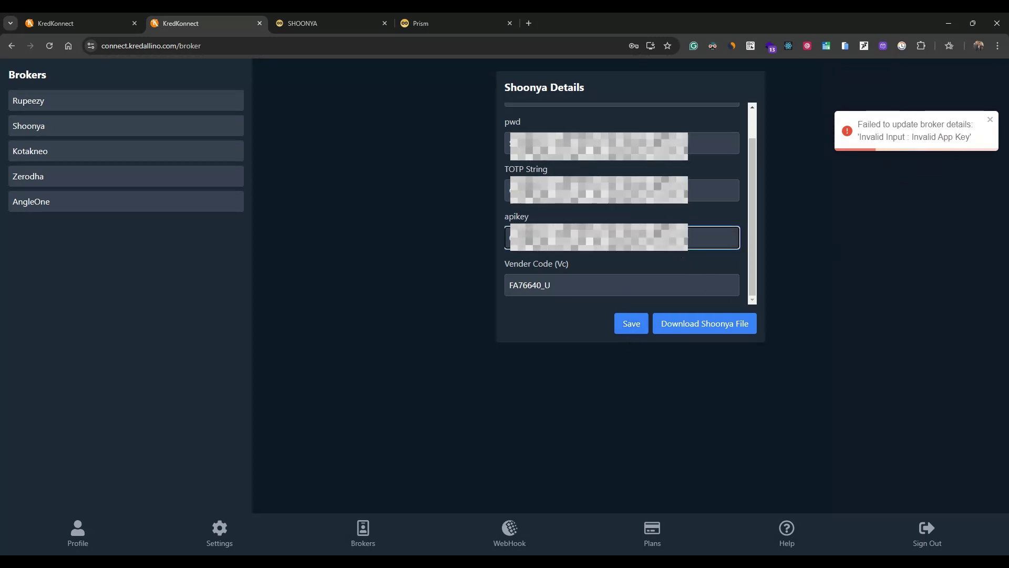
left_click(631, 323)
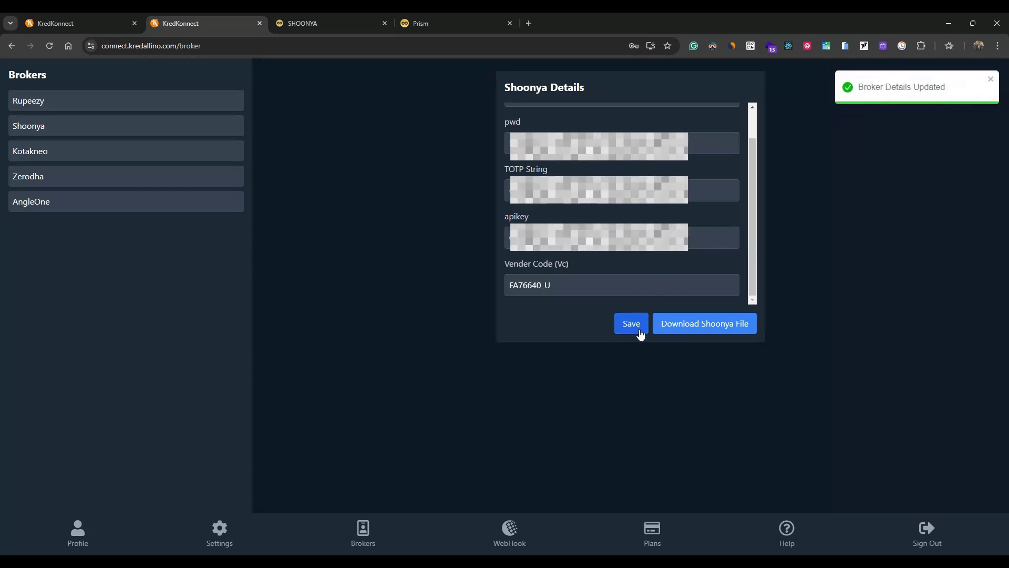